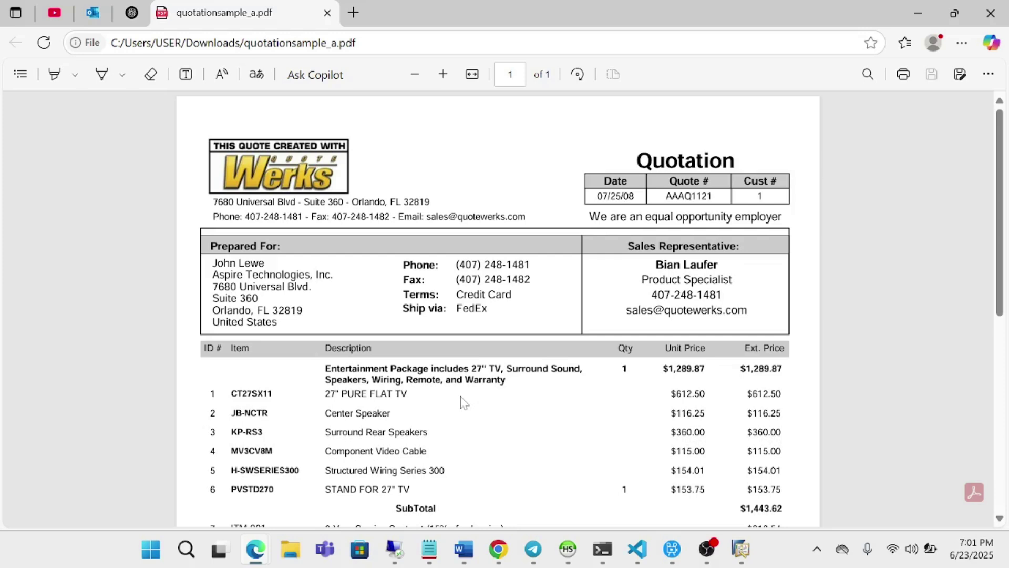
Log into Sap Portal in Edge with the saved admin email and password, then return to the n8n workflow
{"action": "mouse_move", "coordinate": [263, 552]}
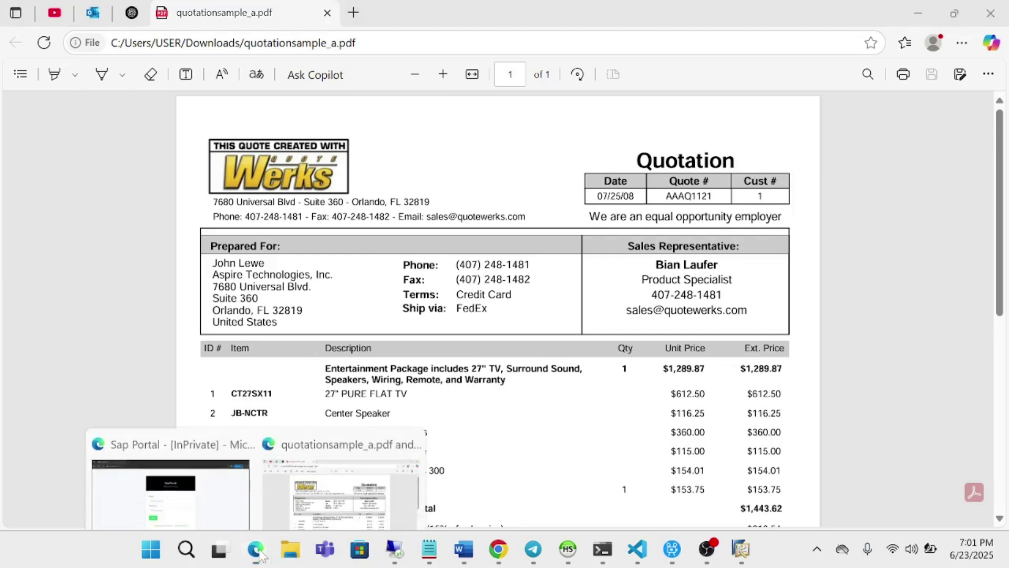
{"action": "left_click", "coordinate": [213, 499]}
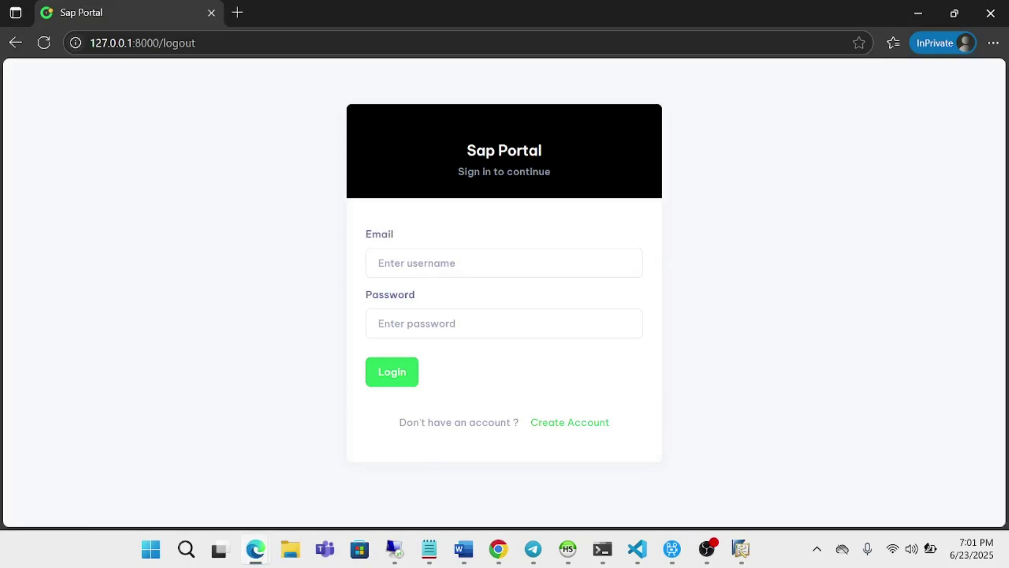
{"action": "left_click", "coordinate": [505, 262]}
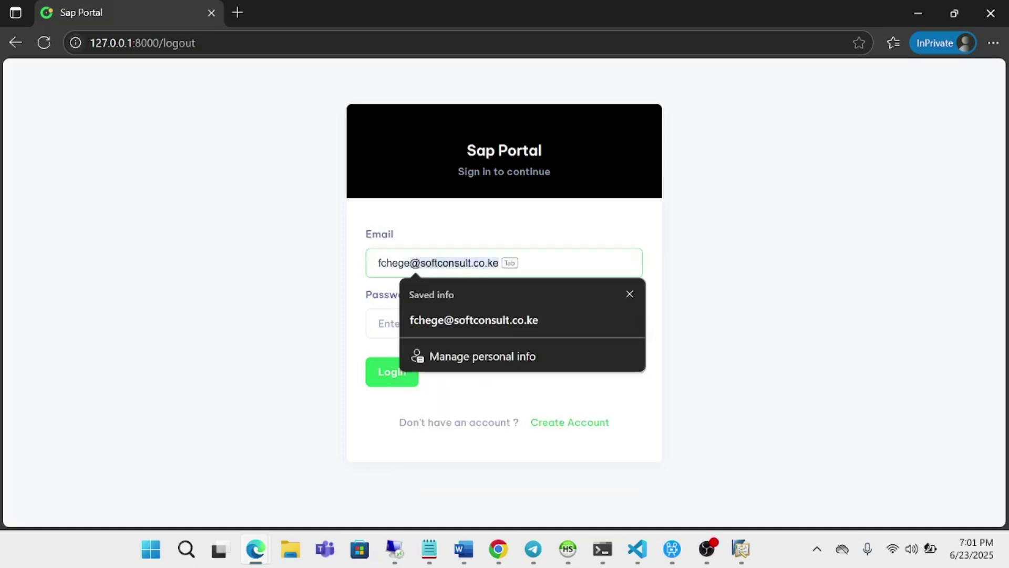
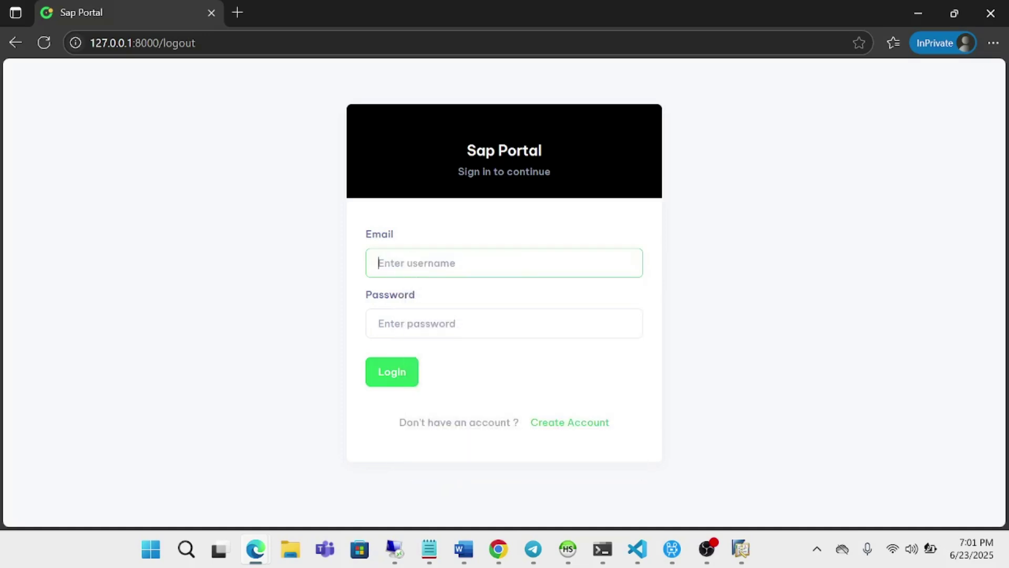
{"action": "type", "text": "fred"}
{"action": "left_click", "coordinate": [474, 320]}
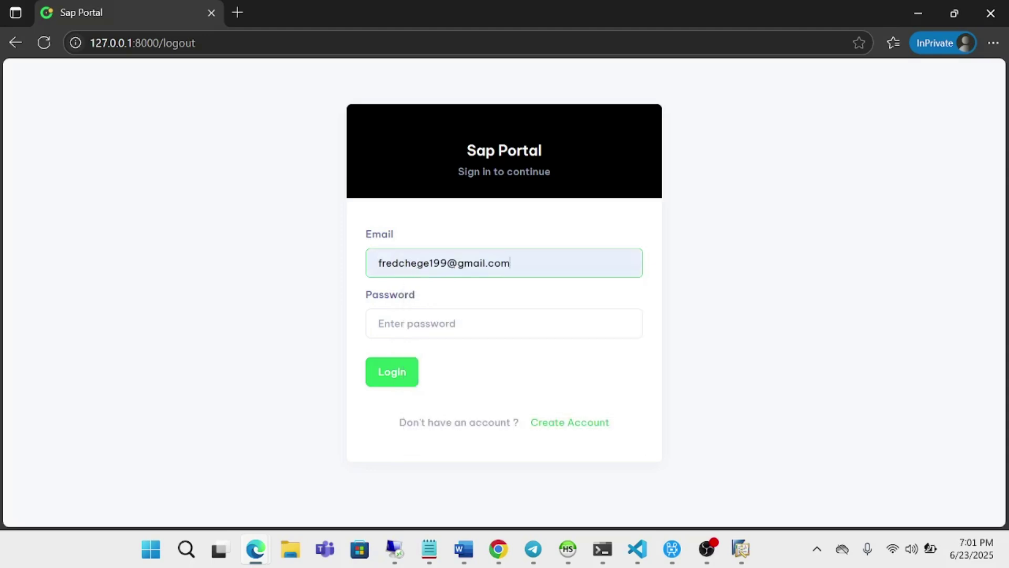
{"action": "left_click", "coordinate": [421, 322]}
{"action": "left_click", "coordinate": [421, 377]}
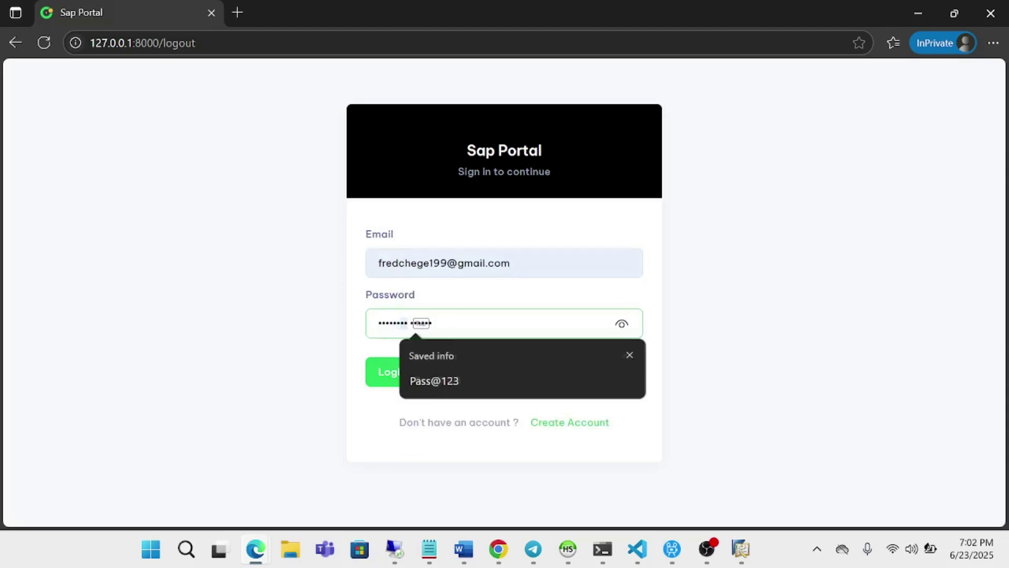
{"action": "left_click", "coordinate": [421, 377]}
{"action": "key", "text": "Return"}
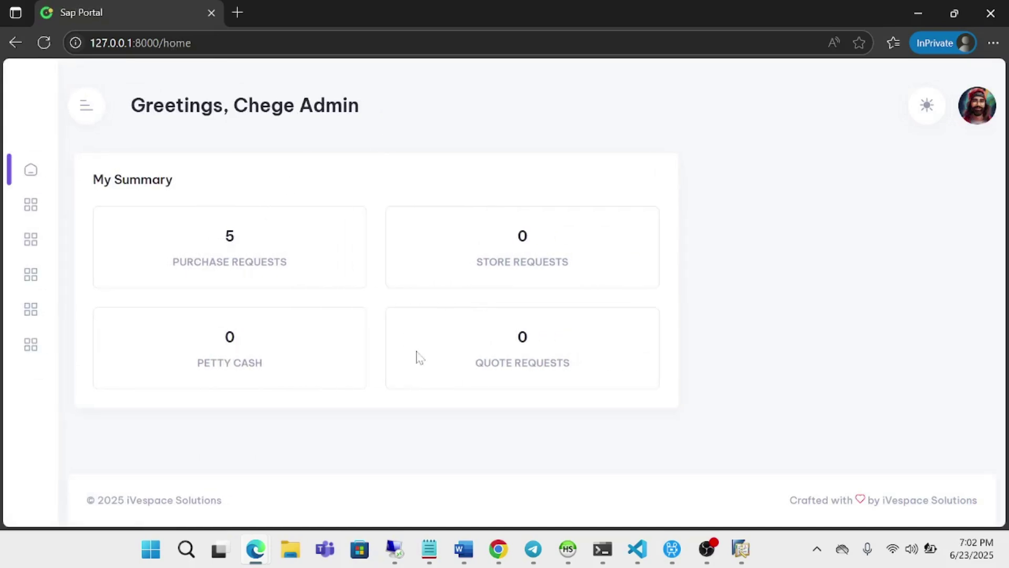
{"action": "left_click", "coordinate": [499, 549]}
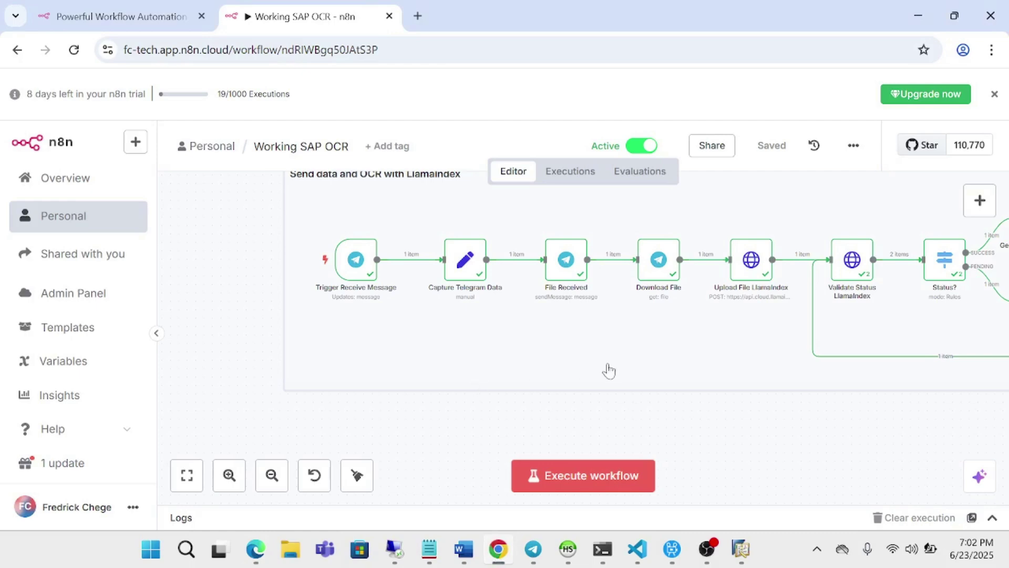
{"action": "scroll", "coordinate": [609, 370], "scroll_direction": "right", "scroll_amount": 5}
{"action": "scroll", "coordinate": [608, 370], "scroll_direction": "left", "scroll_amount": 2}
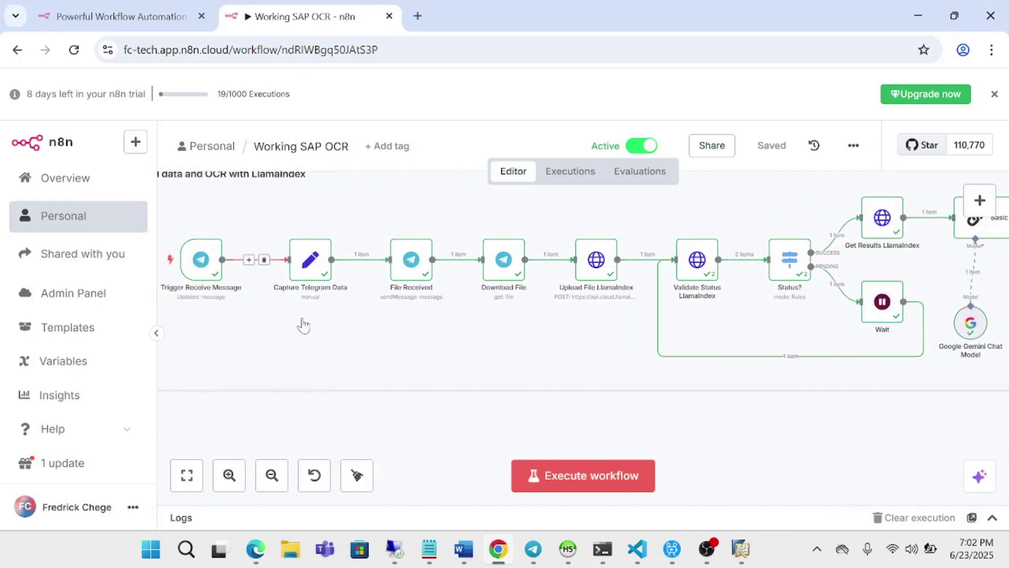
{"action": "scroll", "coordinate": [304, 324], "scroll_direction": "left", "scroll_amount": 1}
{"action": "scroll", "coordinate": [303, 325], "scroll_direction": "right", "scroll_amount": 1}
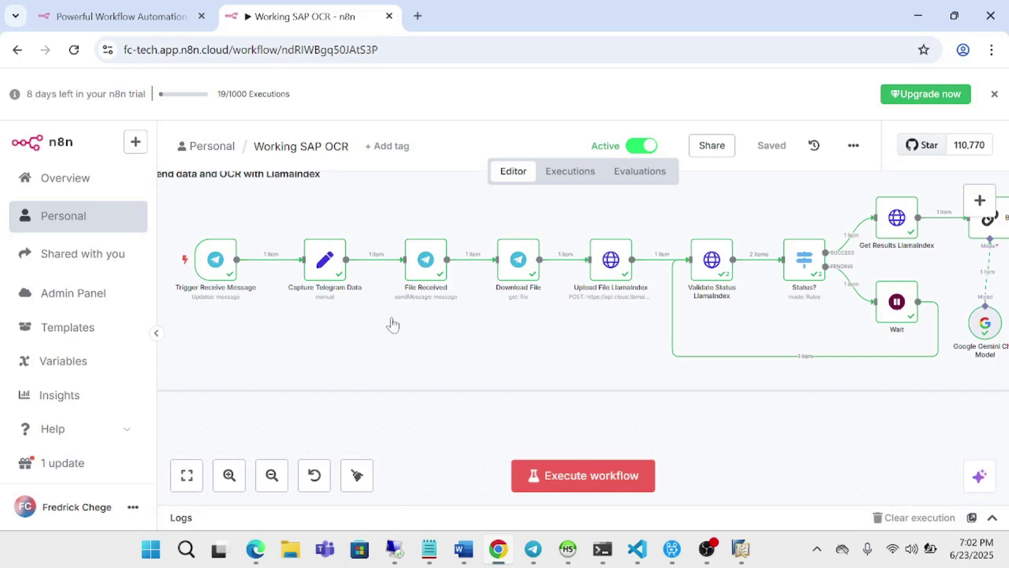
{"action": "scroll", "coordinate": [405, 327], "scroll_direction": "right", "scroll_amount": 2}
{"action": "scroll", "coordinate": [405, 327], "scroll_direction": "left", "scroll_amount": 1}
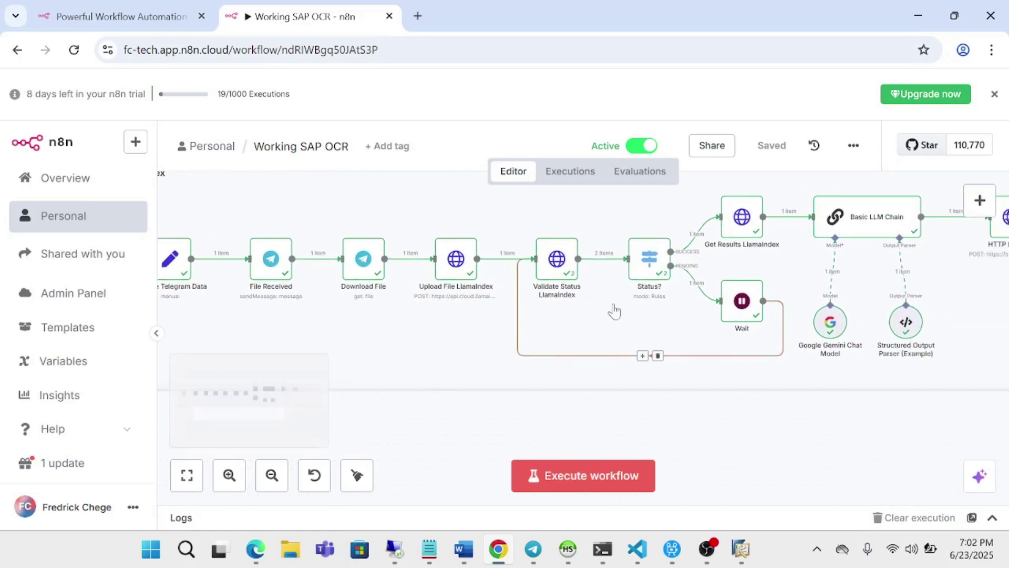
{"action": "scroll", "coordinate": [614, 311], "scroll_direction": "right", "scroll_amount": 3}
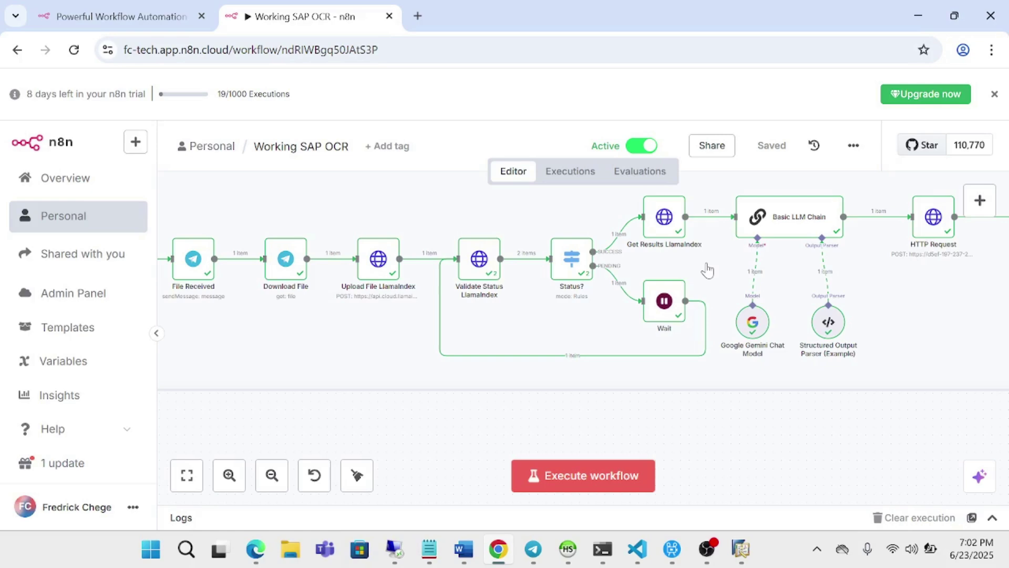
{"action": "scroll", "coordinate": [708, 270], "scroll_direction": "right", "scroll_amount": 3}
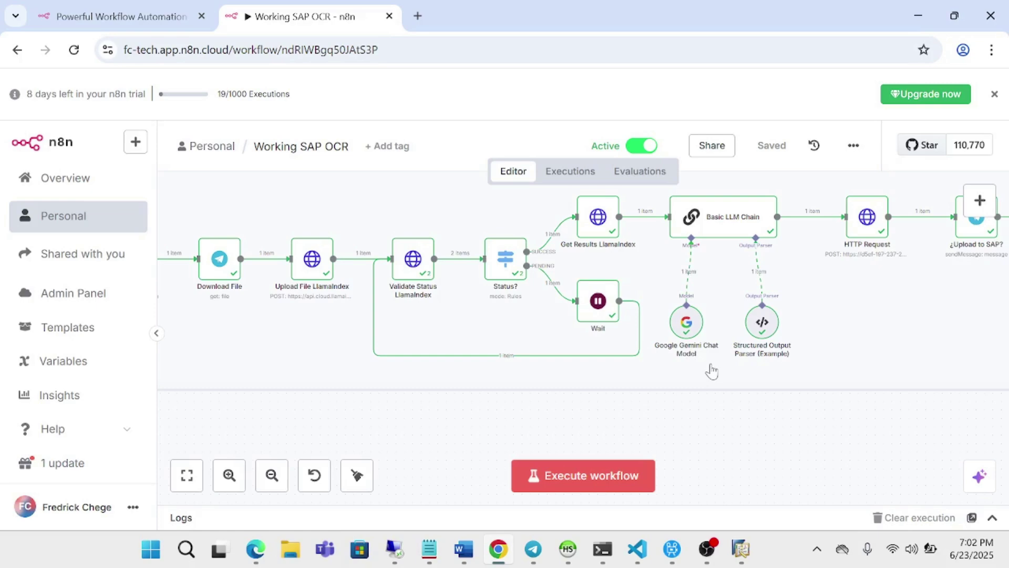
{"action": "scroll", "coordinate": [712, 371], "scroll_direction": "right", "scroll_amount": 2}
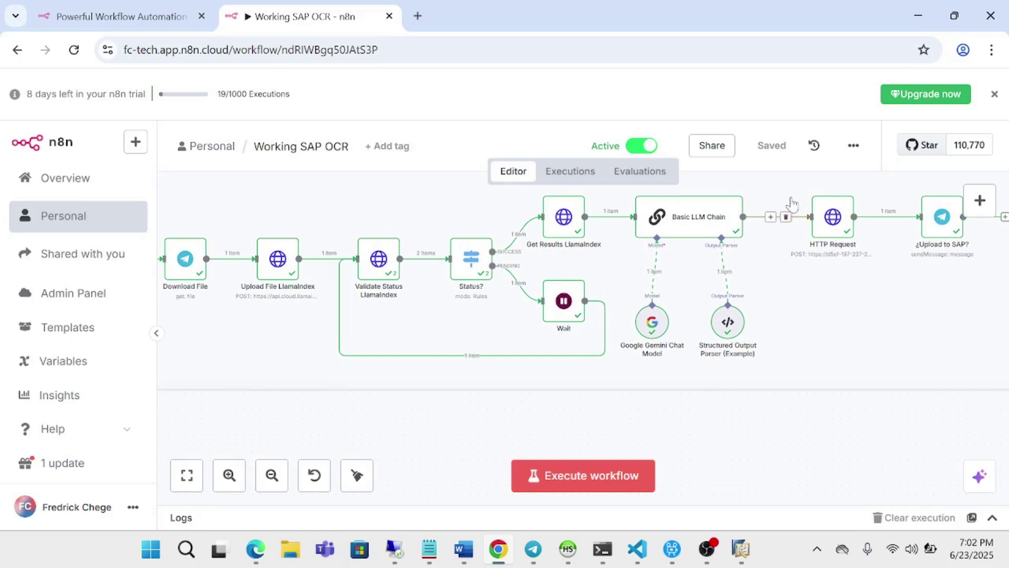
{"action": "mouse_move", "coordinate": [845, 231]}
{"action": "scroll", "coordinate": [858, 284], "scroll_direction": "right", "scroll_amount": 5}
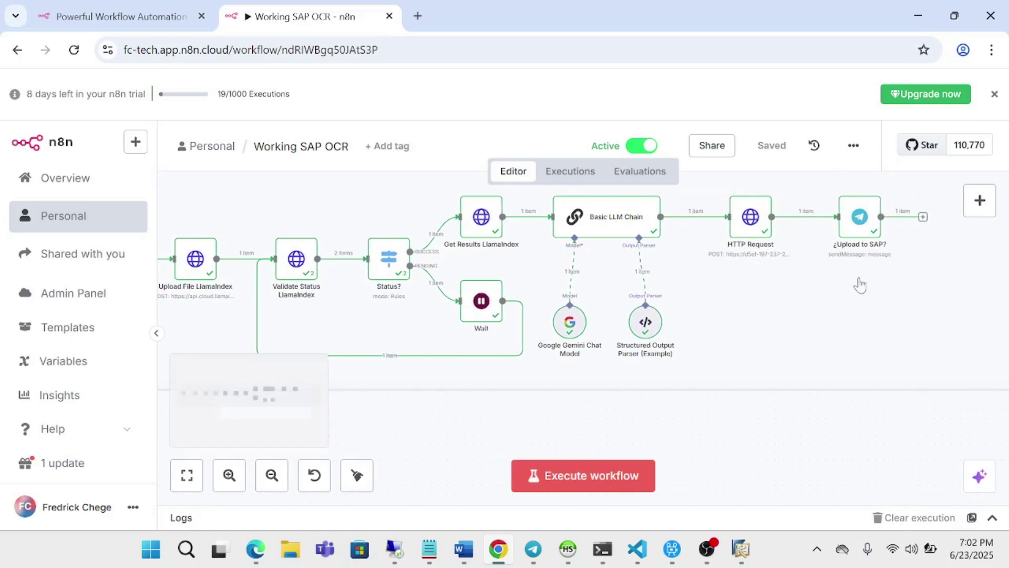
{"action": "scroll", "coordinate": [858, 284], "scroll_direction": "left", "scroll_amount": 6}
{"action": "mouse_move", "coordinate": [614, 551]}
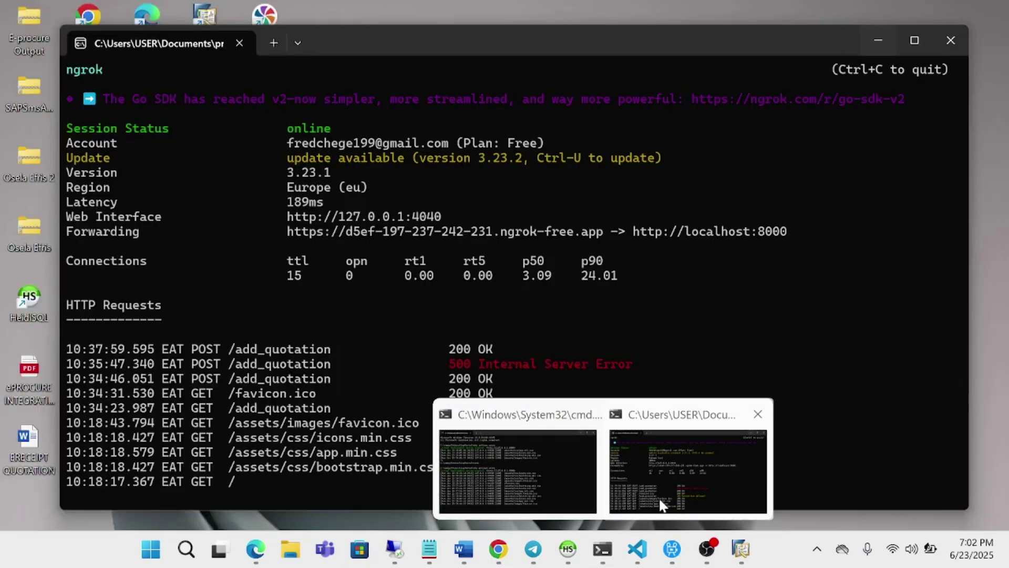
{"action": "left_click", "coordinate": [661, 504]}
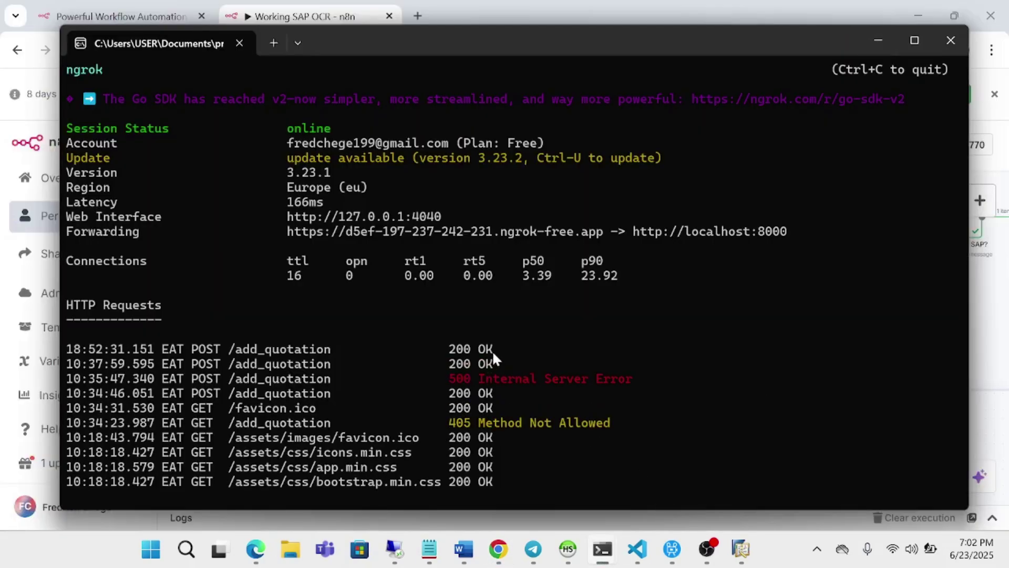
{"action": "left_click", "coordinate": [877, 42]}
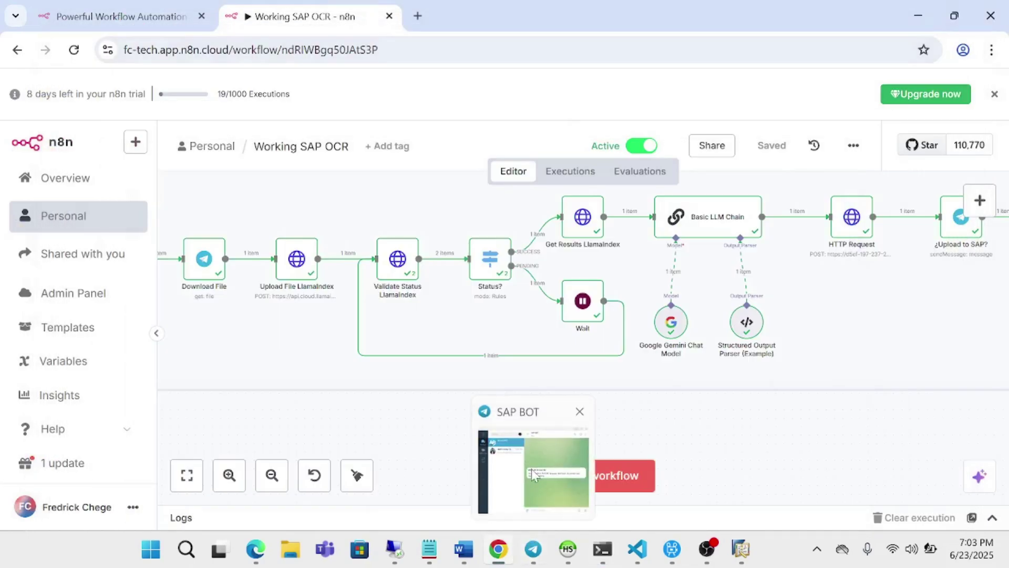
{"action": "left_click", "coordinate": [535, 475]}
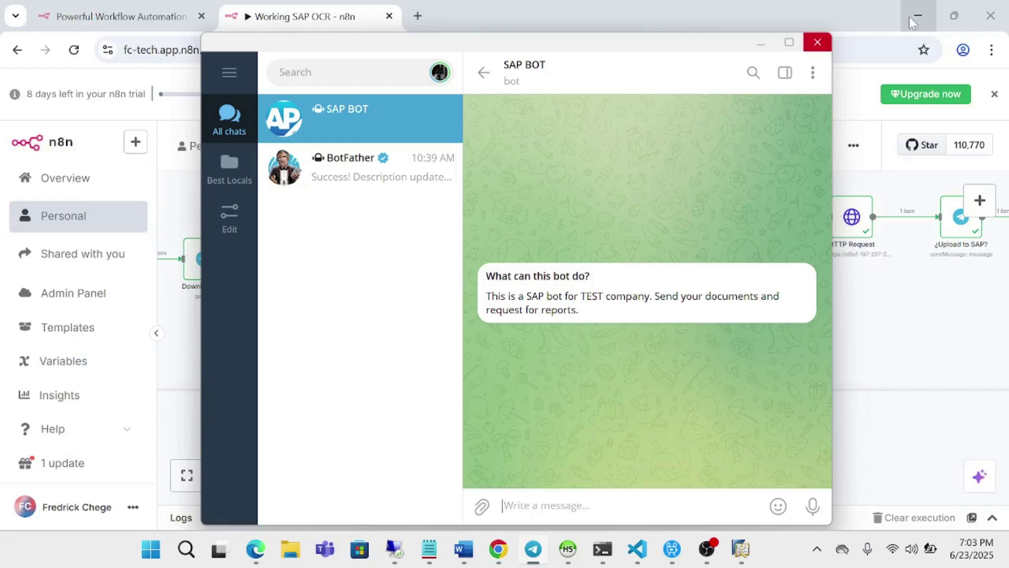
Open Sap Portal's empty Quote Requests > View All list, then bring the Telegram SAP BOT chat forward
{"action": "left_click", "coordinate": [924, 11]}
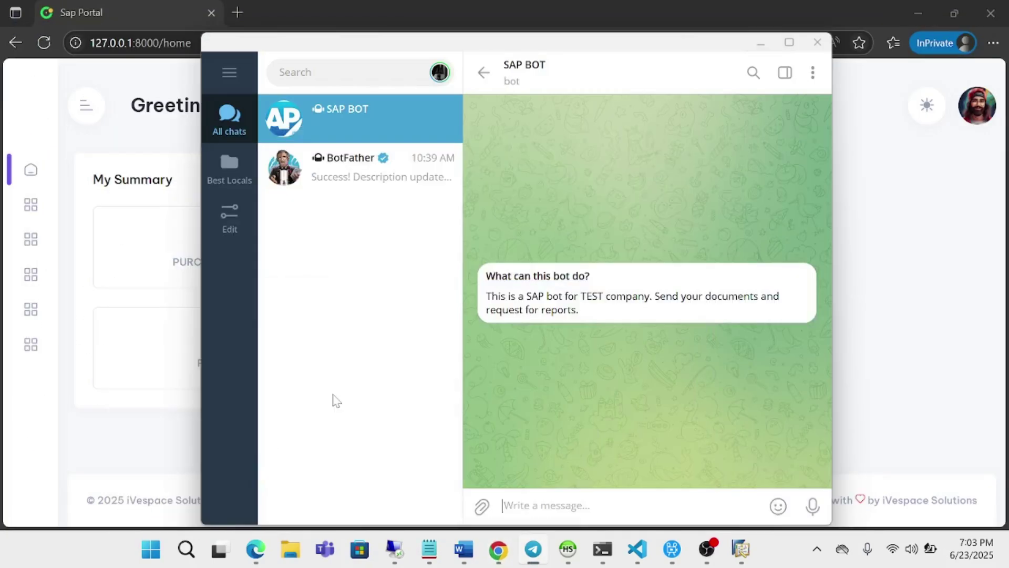
{"action": "left_click", "coordinate": [113, 133]}
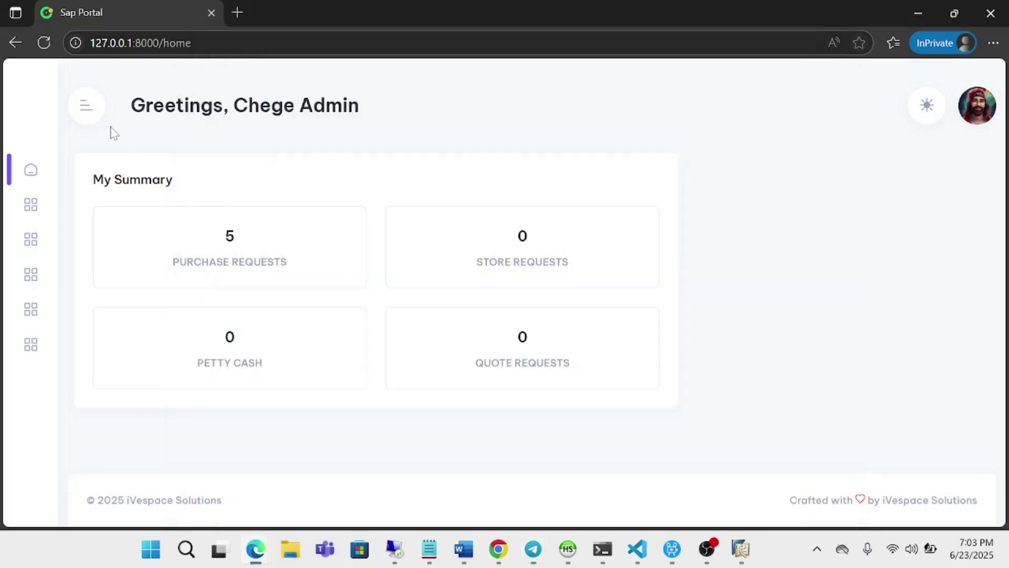
{"action": "left_click", "coordinate": [94, 117]}
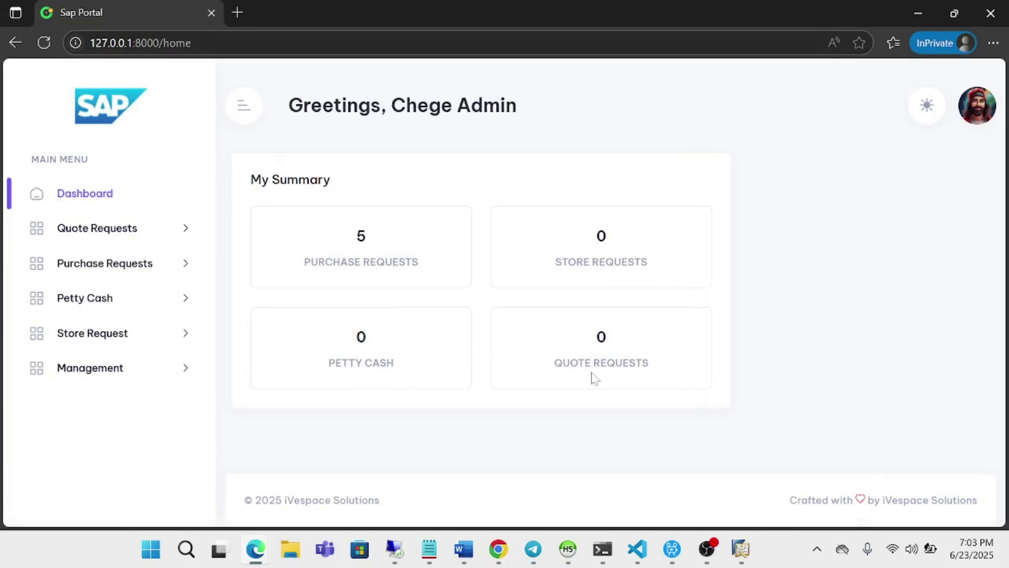
{"action": "left_click", "coordinate": [157, 231]}
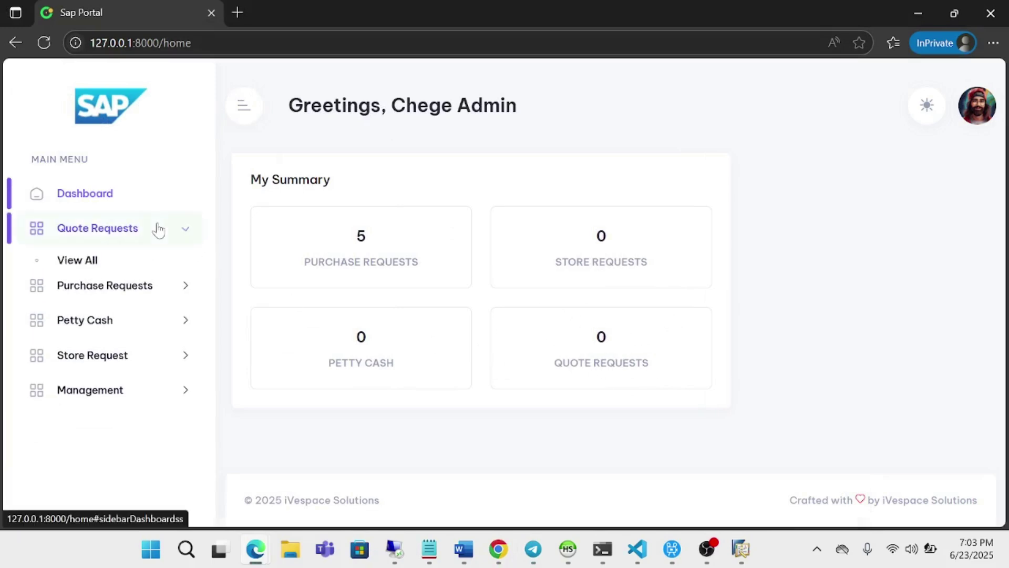
{"action": "left_click", "coordinate": [78, 262]}
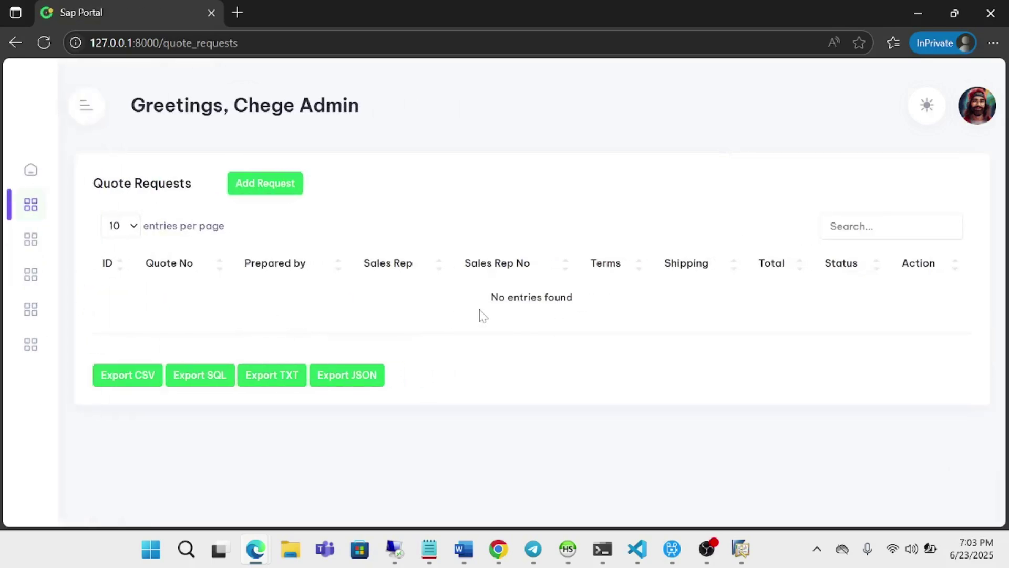
{"action": "left_click", "coordinate": [533, 549]}
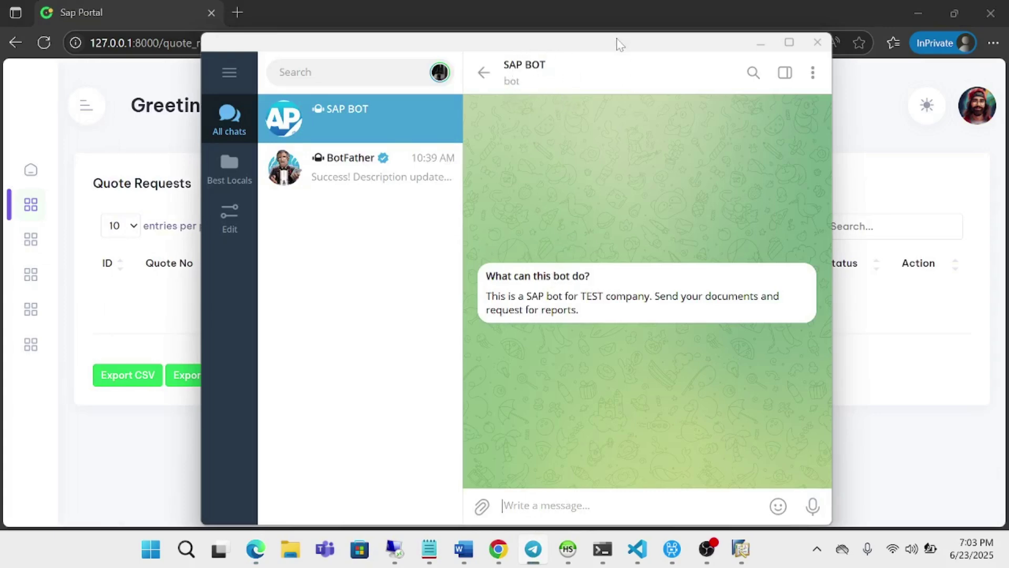
Send quotationsample_a.pdf from Downloads to the SAP BOT chat with caption 'Please review my quote. Thanks'
{"action": "left_click_drag", "start_coordinate": [622, 43], "coordinate": [656, 42]}
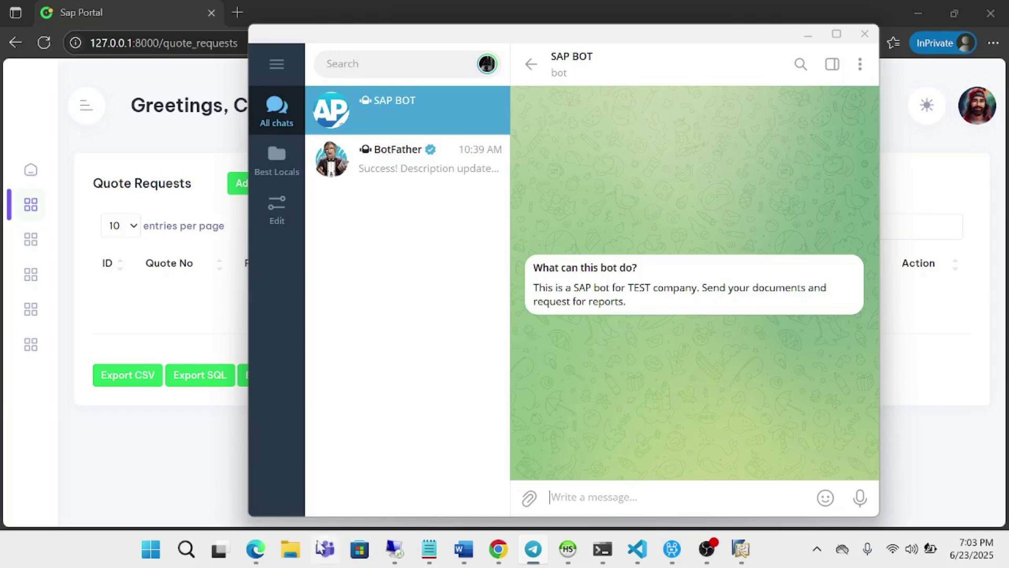
{"action": "left_click", "coordinate": [290, 550]}
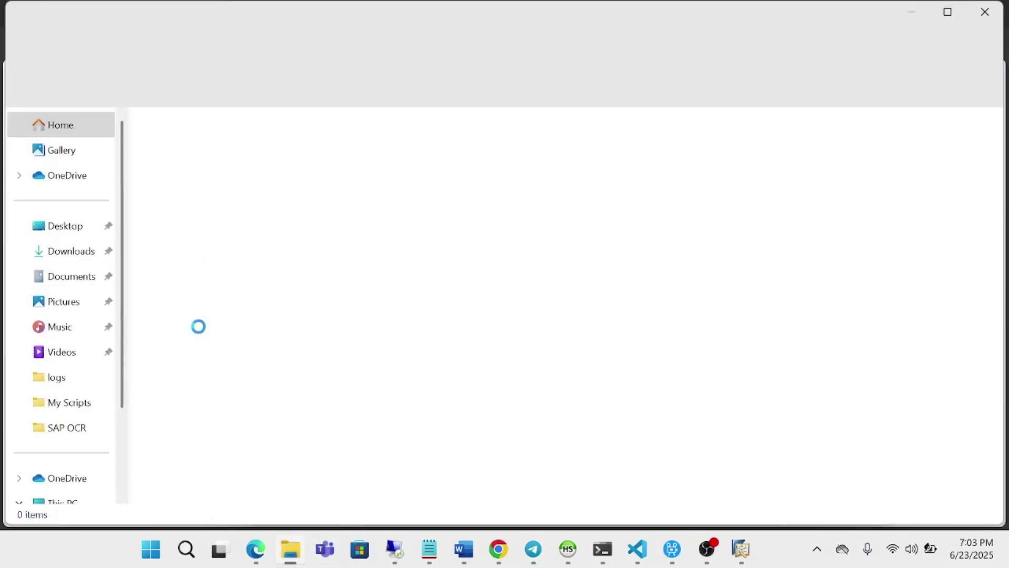
{"action": "left_click", "coordinate": [74, 253]}
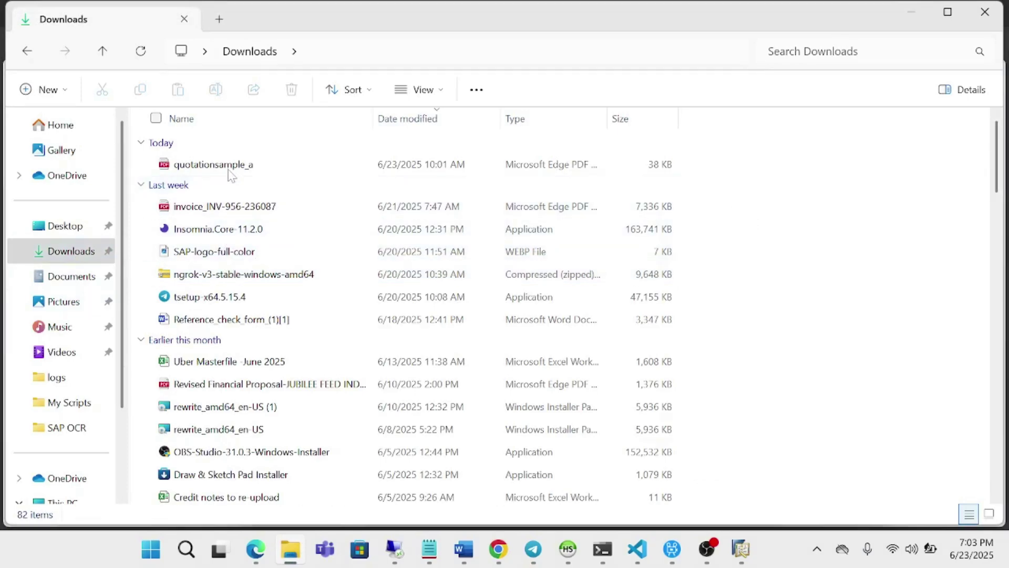
{"action": "left_click_drag", "start_coordinate": [216, 167], "coordinate": [604, 398]}
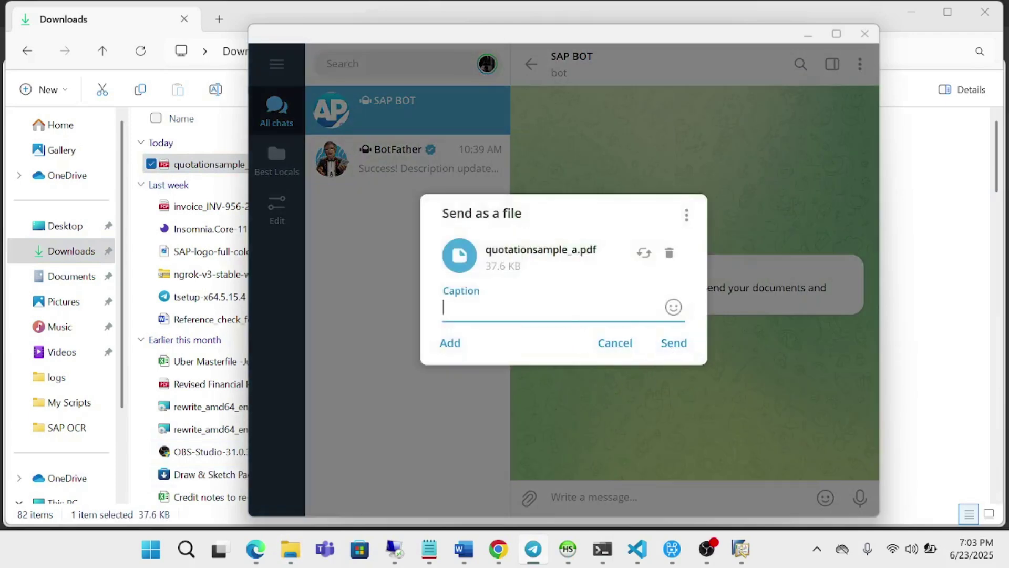
{"action": "type", "text": "Please review"}
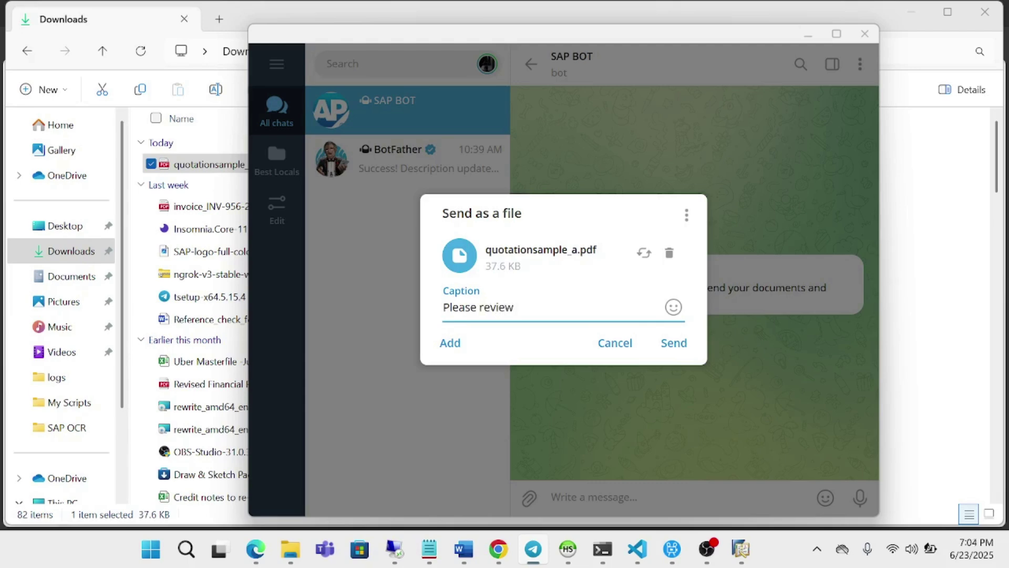
{"action": "type", "text": " my quote. Thanks"}
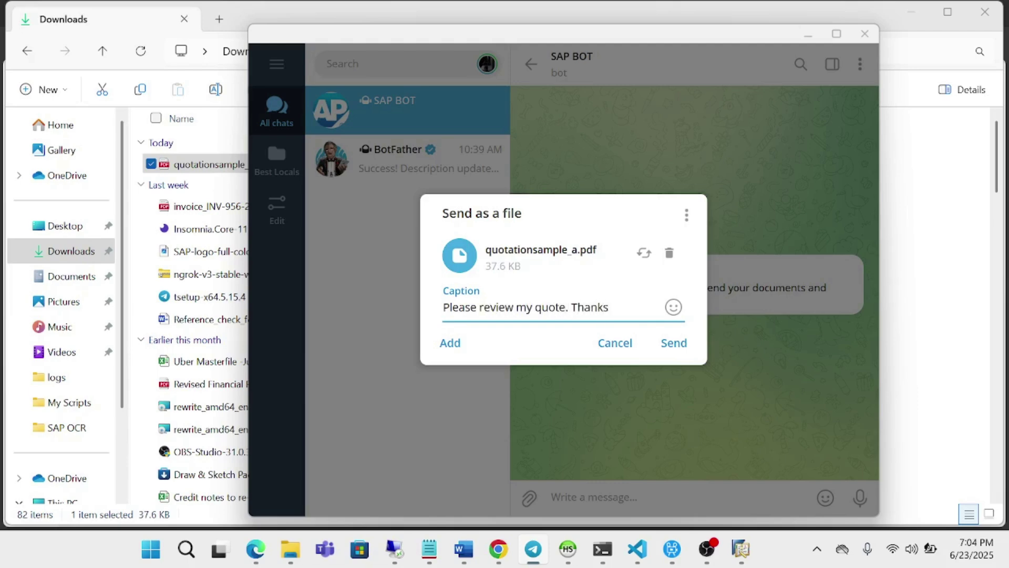
{"action": "left_click", "coordinate": [675, 343]}
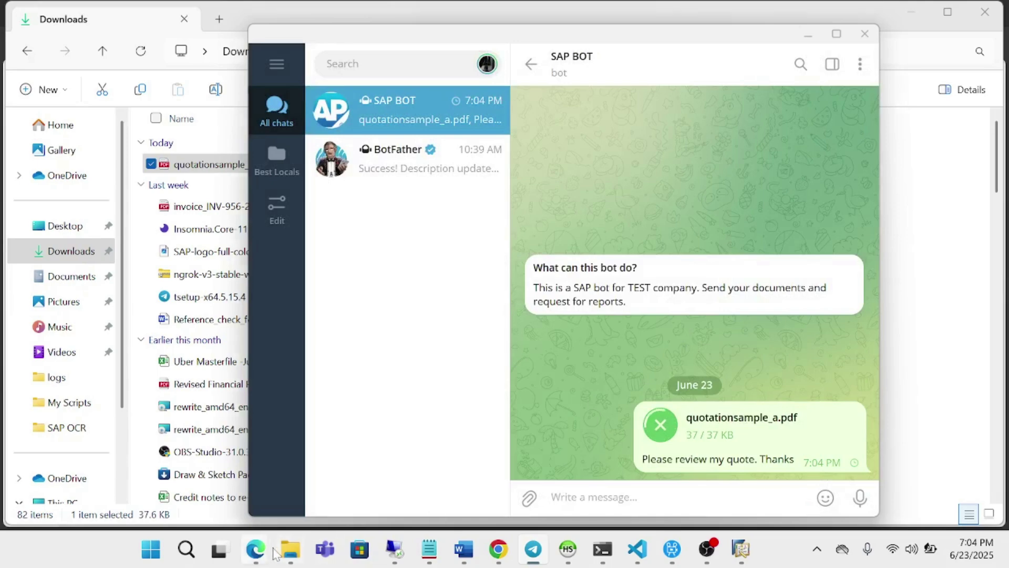
Put a red heart on the bot's 'processed successfully' reply, removing the one on the receipt message
{"action": "mouse_move", "coordinate": [255, 549]}
{"action": "mouse_move", "coordinate": [209, 497]}
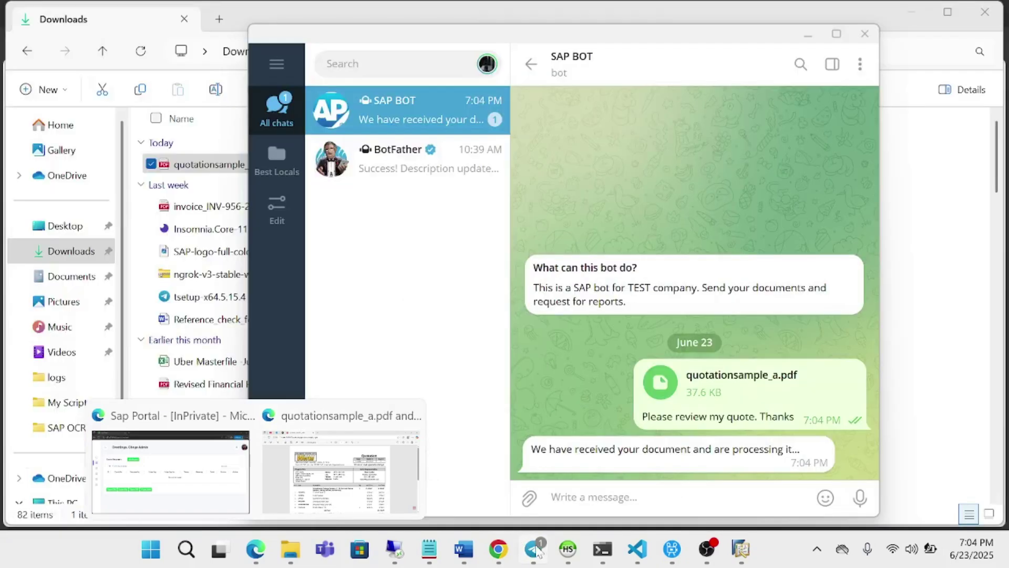
{"action": "left_click", "coordinate": [226, 505]}
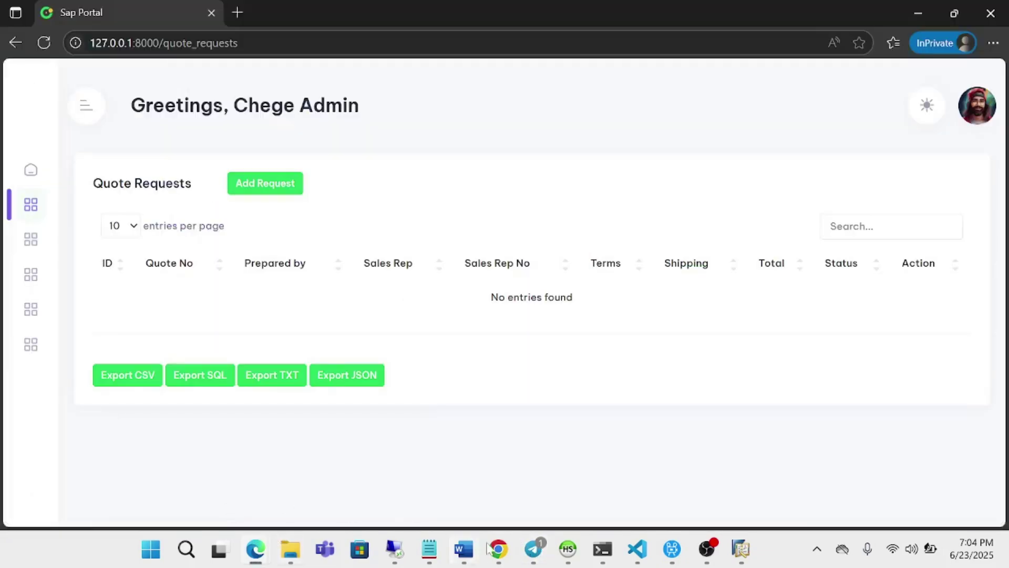
{"action": "left_click", "coordinate": [533, 549]}
{"action": "mouse_move", "coordinate": [529, 498]}
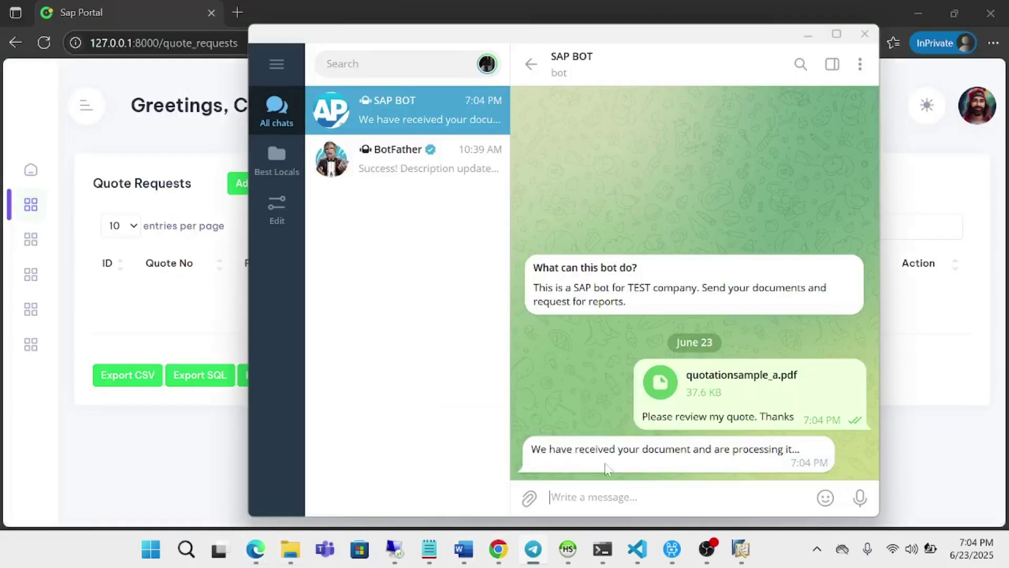
{"action": "double_click", "coordinate": [565, 463]}
{"action": "double_click", "coordinate": [596, 444]}
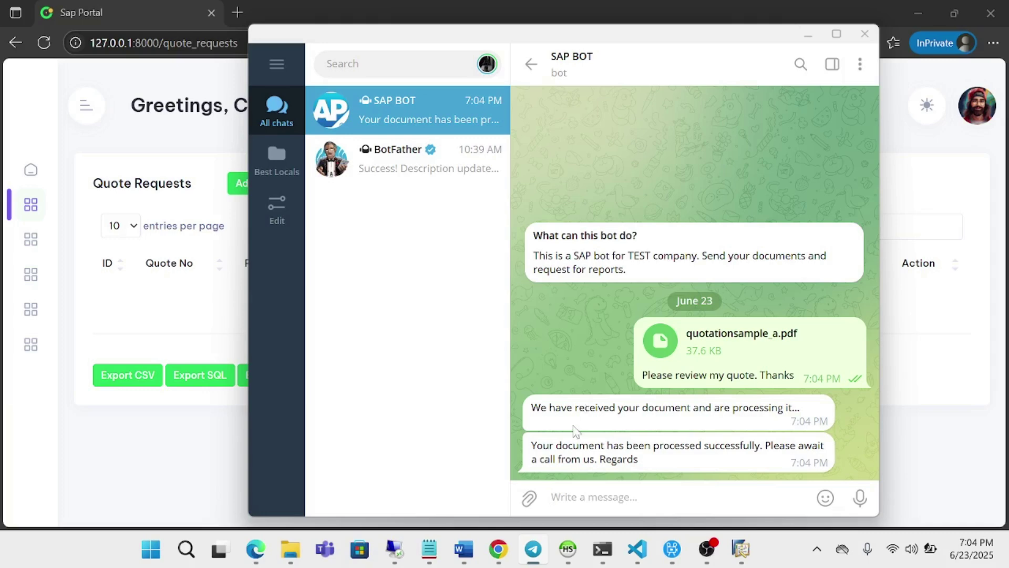
{"action": "double_click", "coordinate": [696, 458]}
{"action": "left_click", "coordinate": [179, 317]}
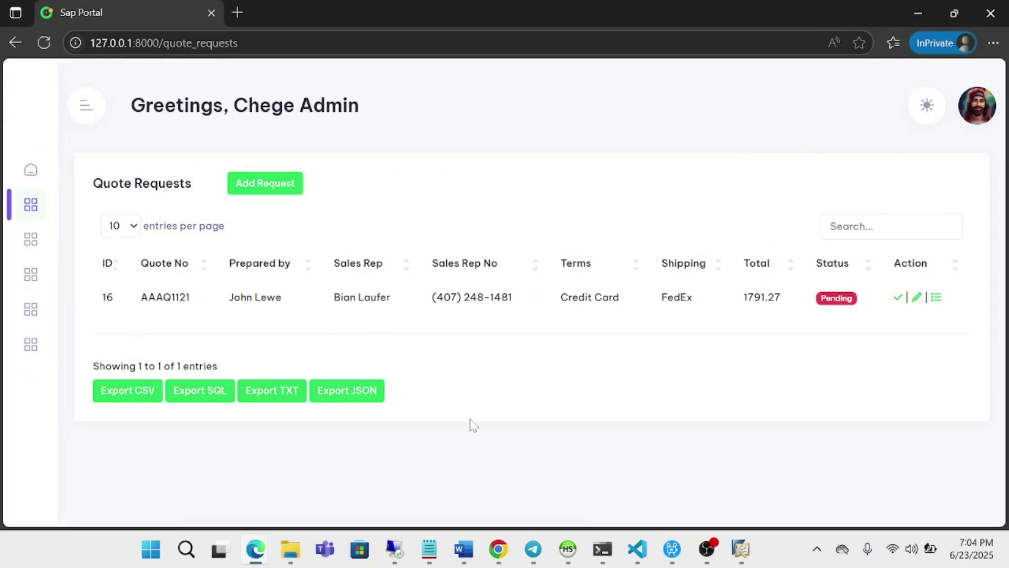
Compare the new pending quote AAAQ1121 (total 1791.27) in Sap Portal against the original quotation PDF
{"action": "mouse_move", "coordinate": [265, 550]}
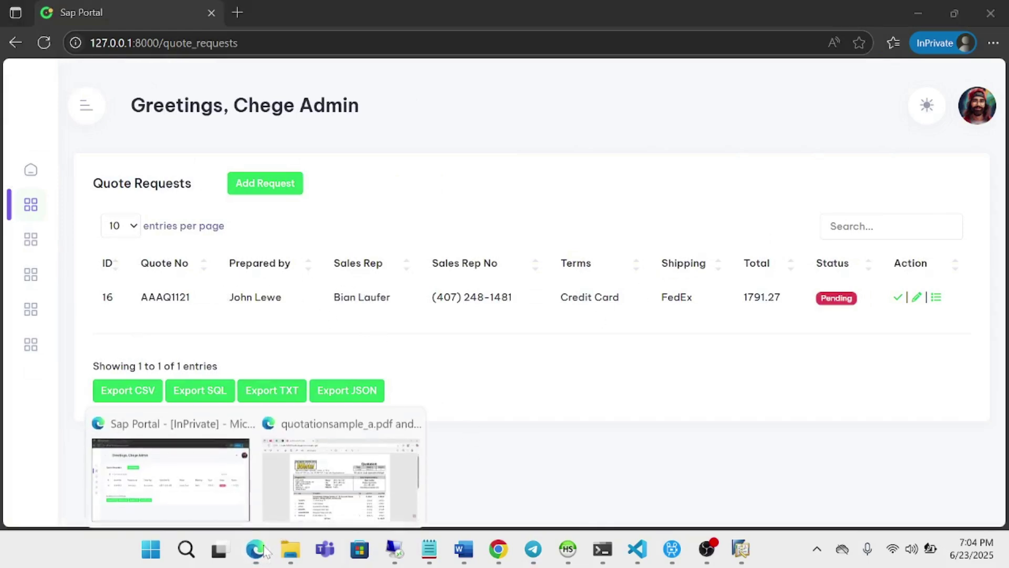
{"action": "left_click", "coordinate": [342, 493]}
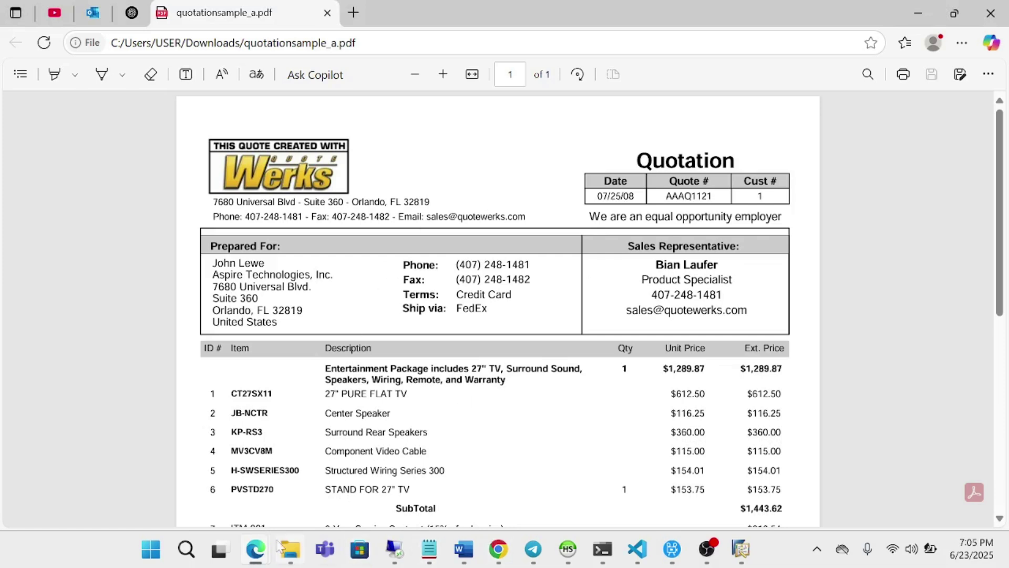
{"action": "mouse_move", "coordinate": [255, 549]}
{"action": "left_click", "coordinate": [175, 485]}
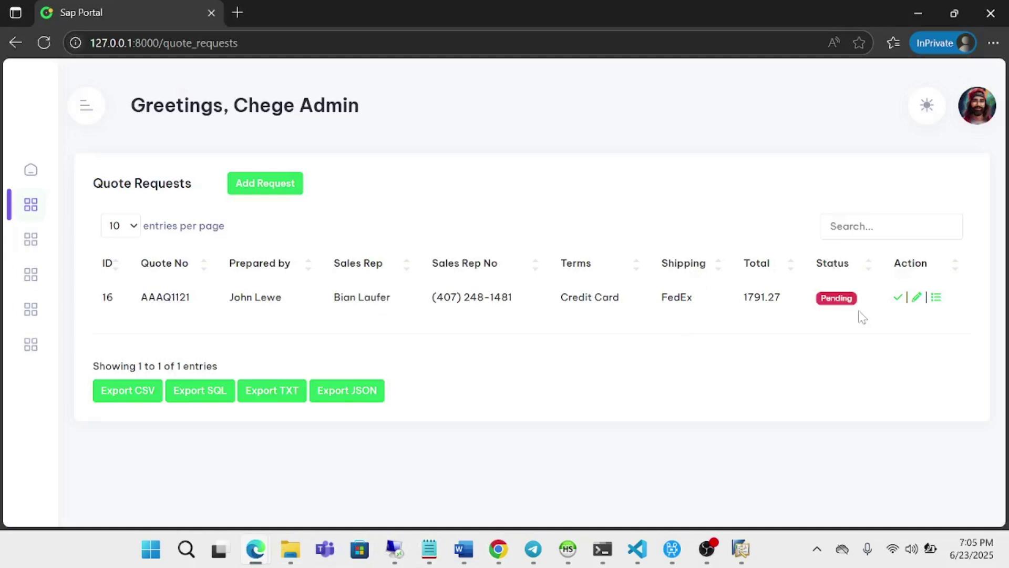
Review the item details of quote AAAQ1121
{"action": "left_click", "coordinate": [937, 297]}
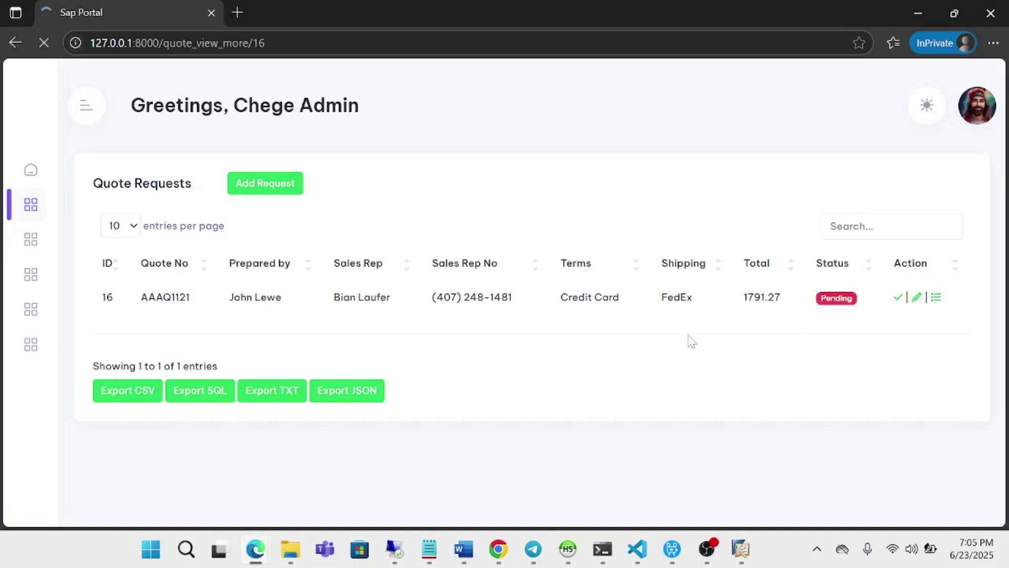
{"action": "scroll", "coordinate": [692, 342], "scroll_direction": "down", "scroll_amount": 6}
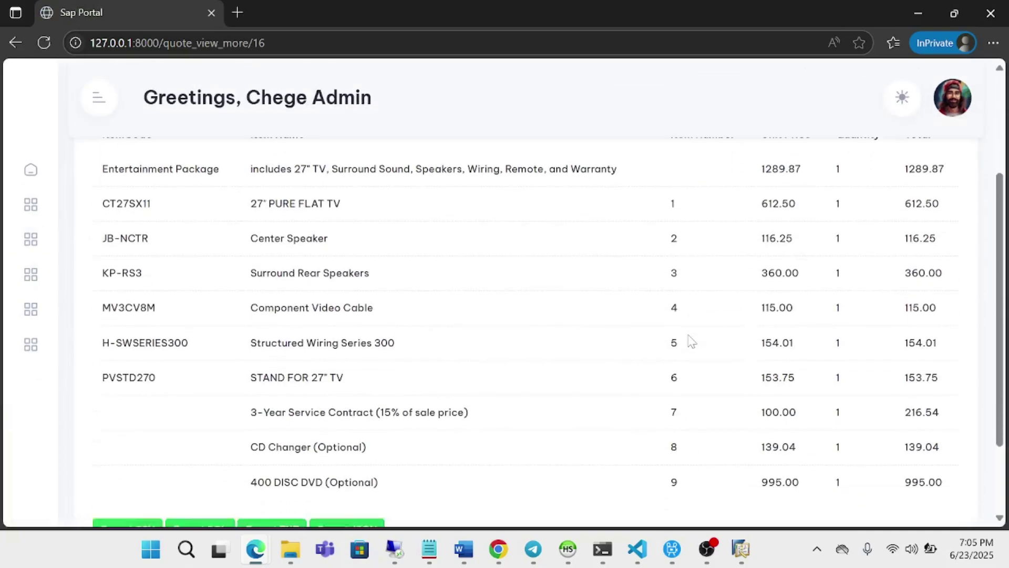
{"action": "scroll", "coordinate": [692, 342], "scroll_direction": "up", "scroll_amount": 5}
{"action": "scroll", "coordinate": [692, 342], "scroll_direction": "down", "scroll_amount": 5}
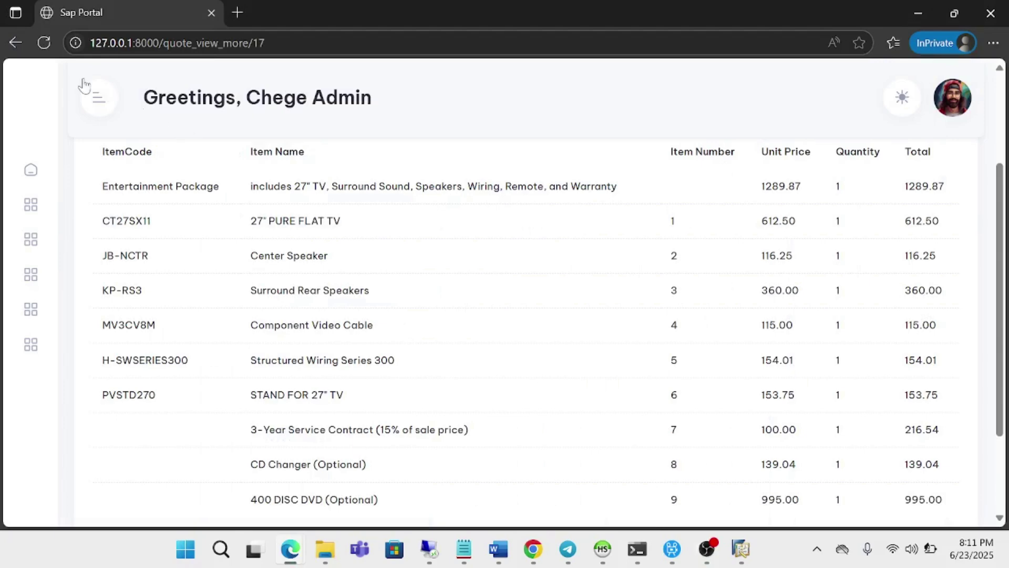
Approve quote AAAQ1121 from the list so it syncs to SAP Business One
{"action": "left_click", "coordinate": [16, 44]}
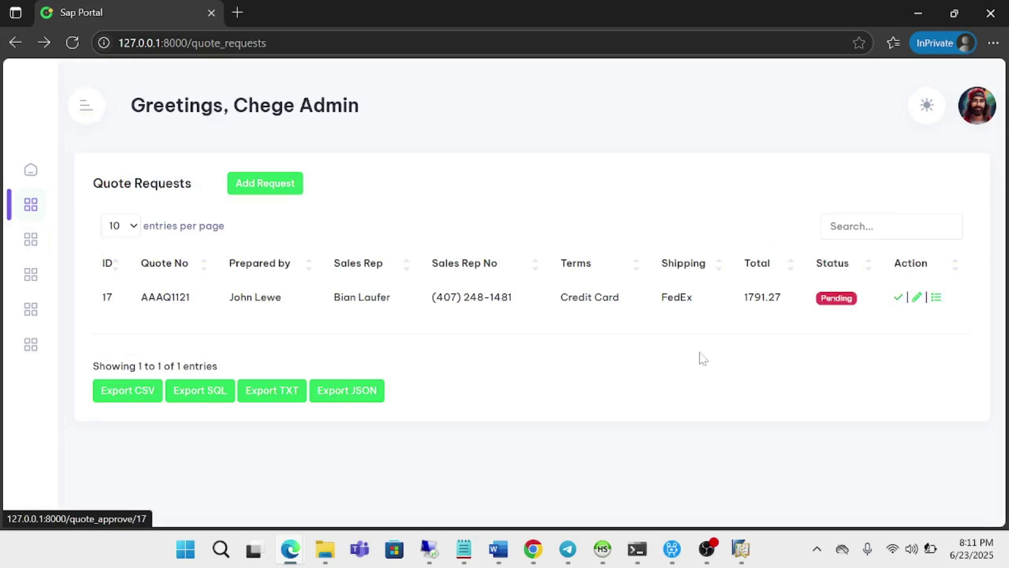
{"action": "left_click", "coordinate": [899, 298]}
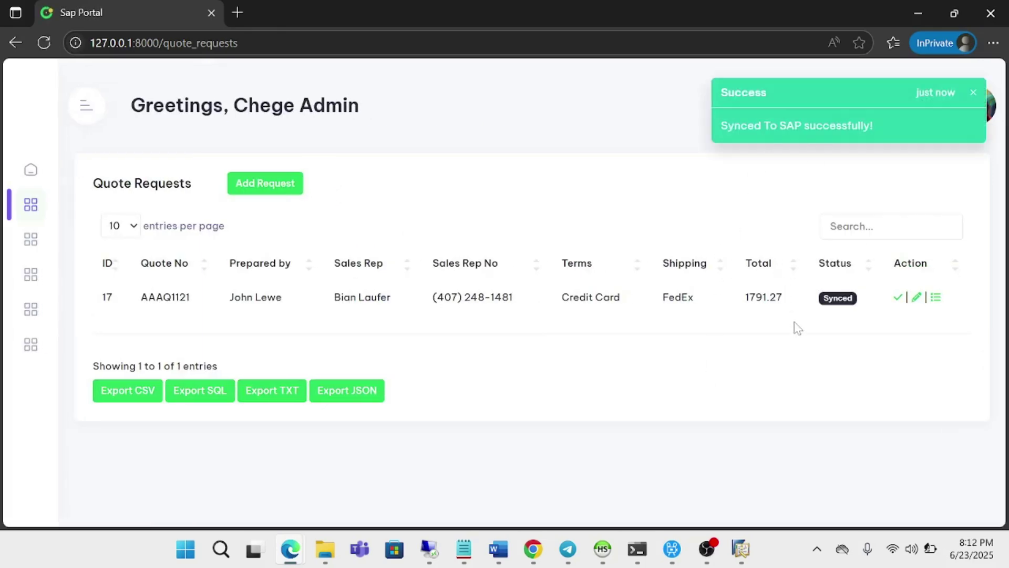
{"action": "left_click", "coordinate": [741, 550]}
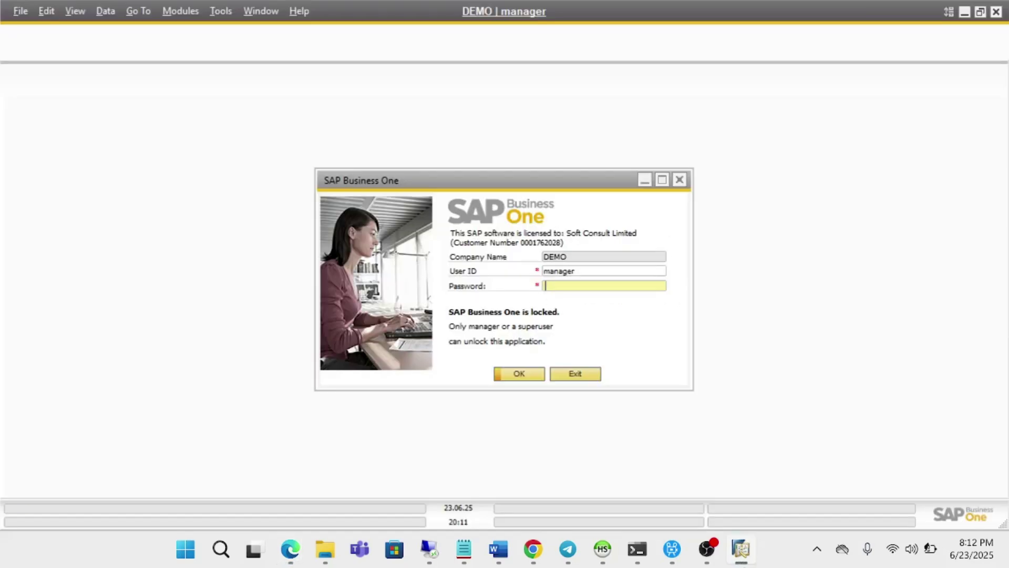
Sign in to SAP Business One and continue without the failed add-on
{"action": "type", "text": "123456789"}
{"action": "key", "text": "Return"}
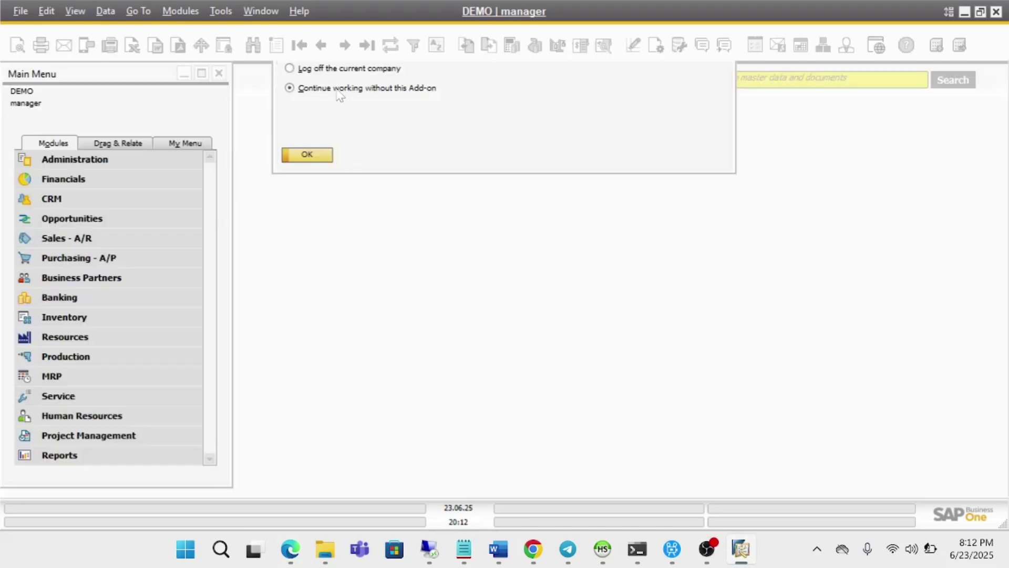
{"action": "left_click", "coordinate": [305, 155]}
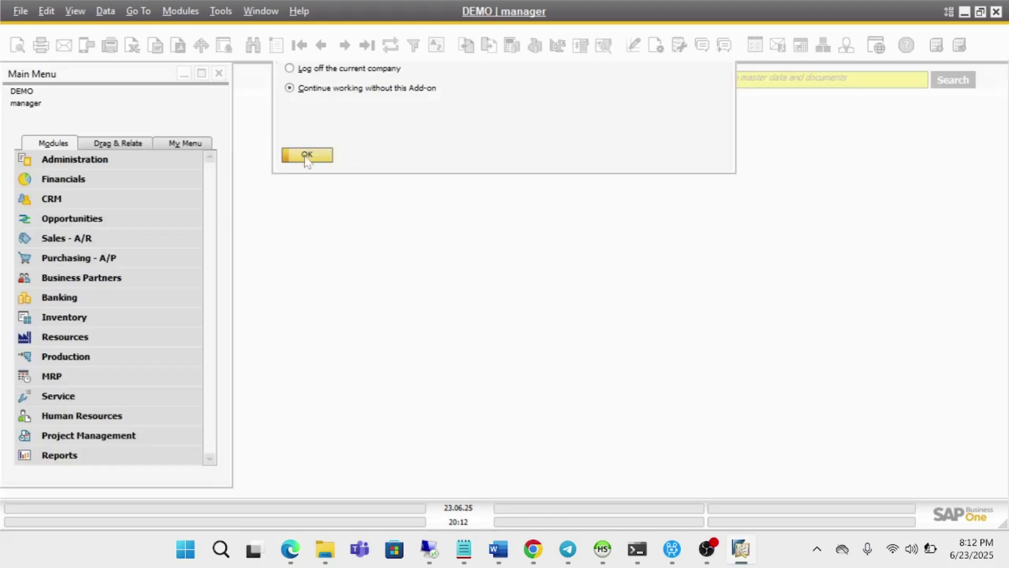
Open the latest Purchase Order (No. 4) with full item descriptions shown, then return to Sap Portal
{"action": "left_click", "coordinate": [92, 258]}
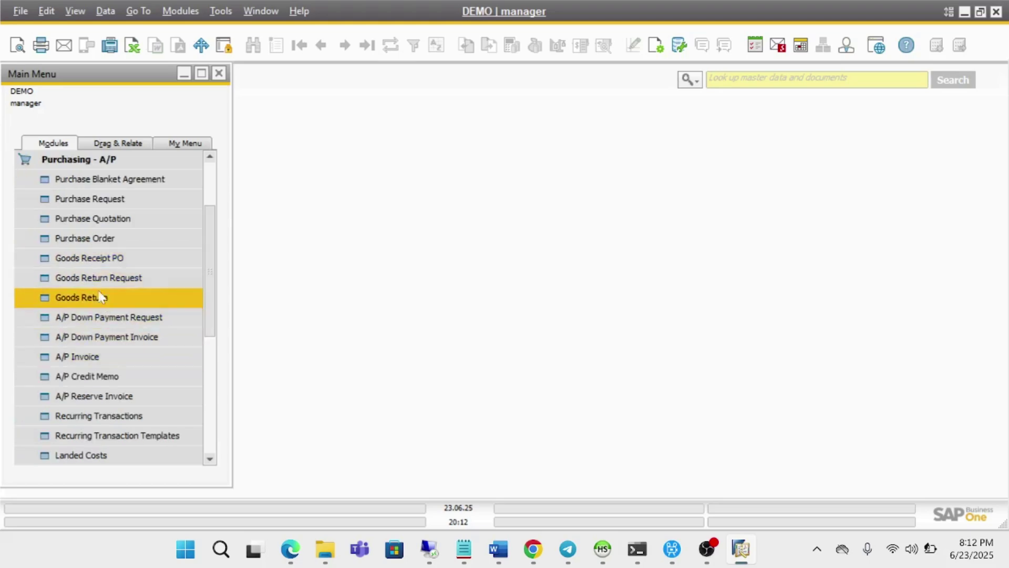
{"action": "left_click", "coordinate": [102, 239]}
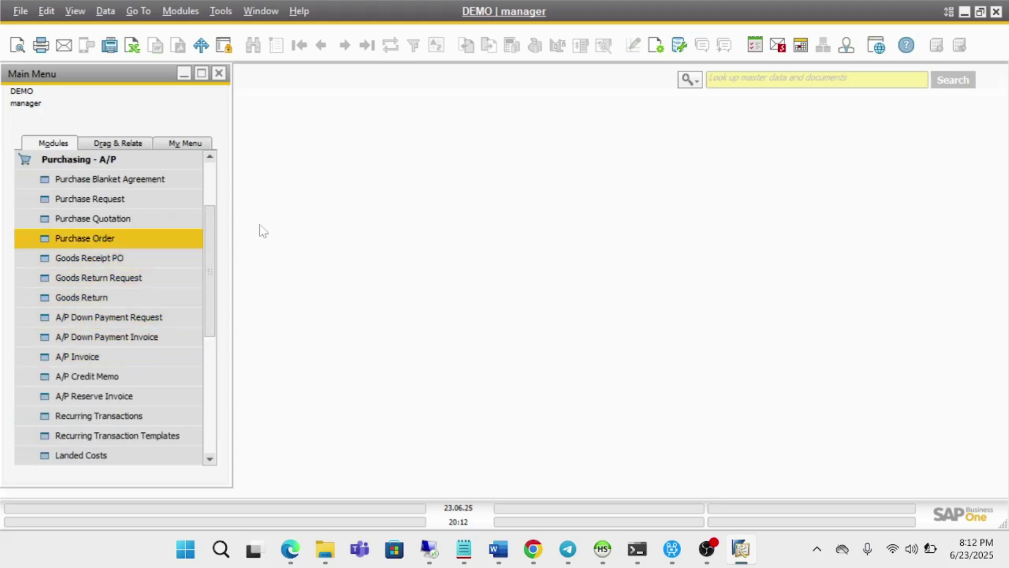
{"action": "left_click", "coordinate": [366, 45]}
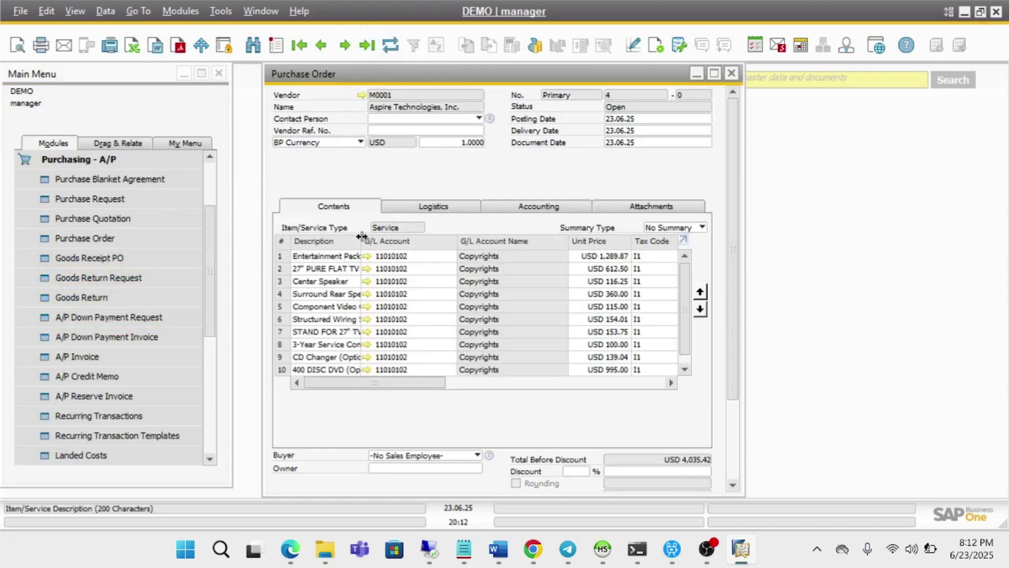
{"action": "left_click_drag", "start_coordinate": [362, 237], "coordinate": [452, 237]}
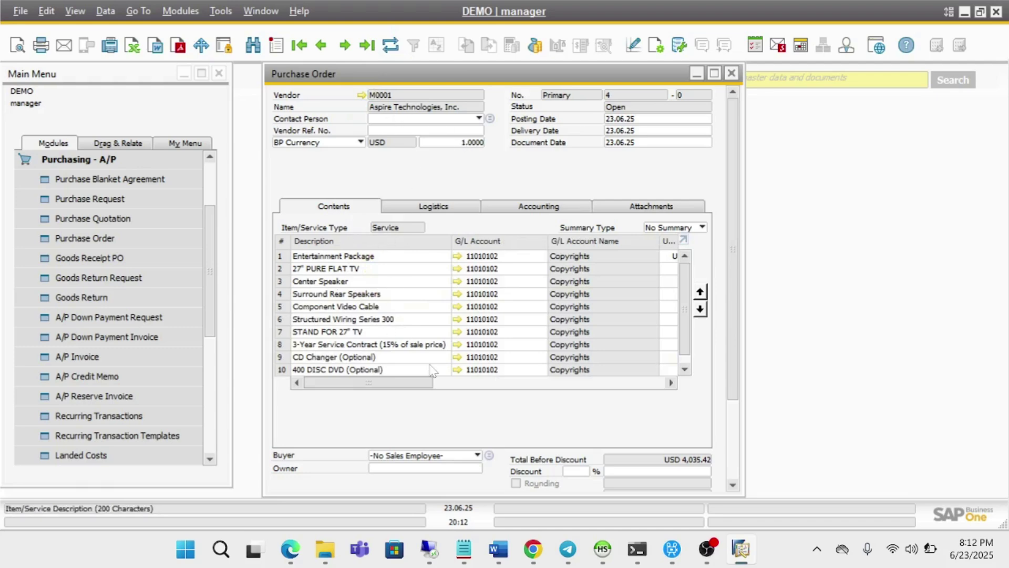
{"action": "mouse_move", "coordinate": [293, 549]}
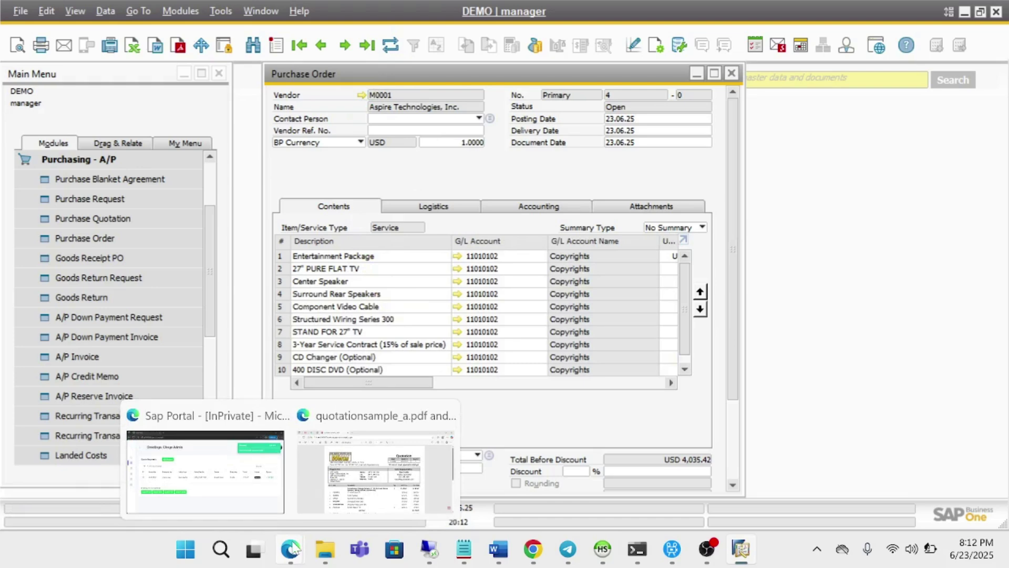
{"action": "left_click", "coordinate": [259, 499]}
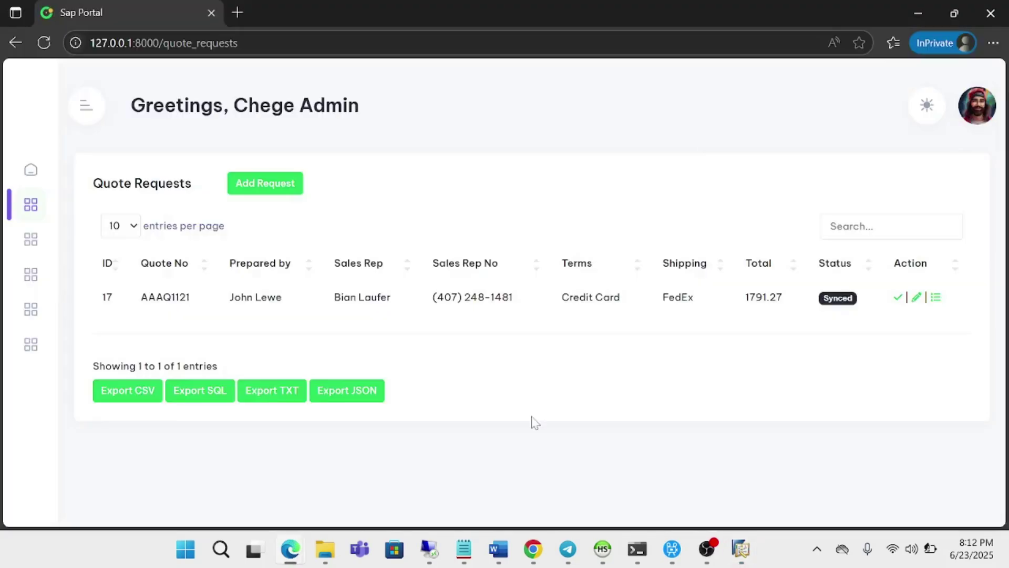